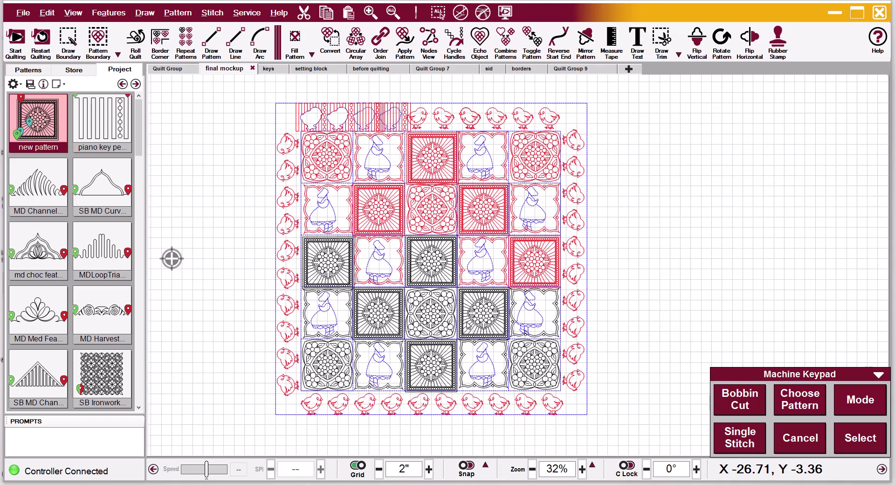
Open the setting block layout and toggle the sunburst floral patterns in the third row's last block to unsewn.
left_click(311, 69)
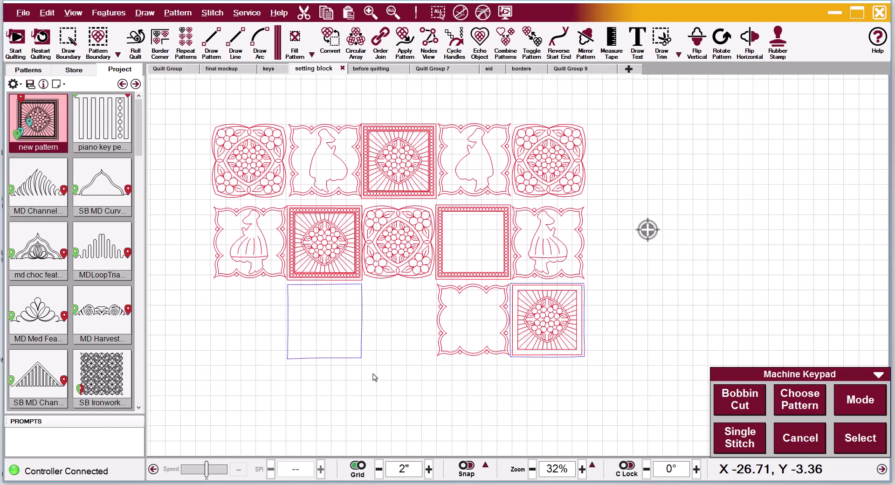
left_click_drag(375, 377, 400, 362)
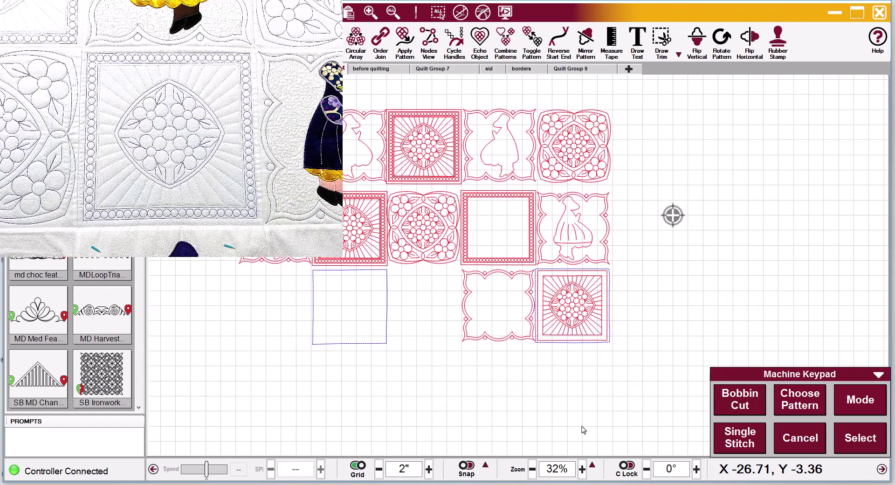
scroll(583, 430, "up", 6)
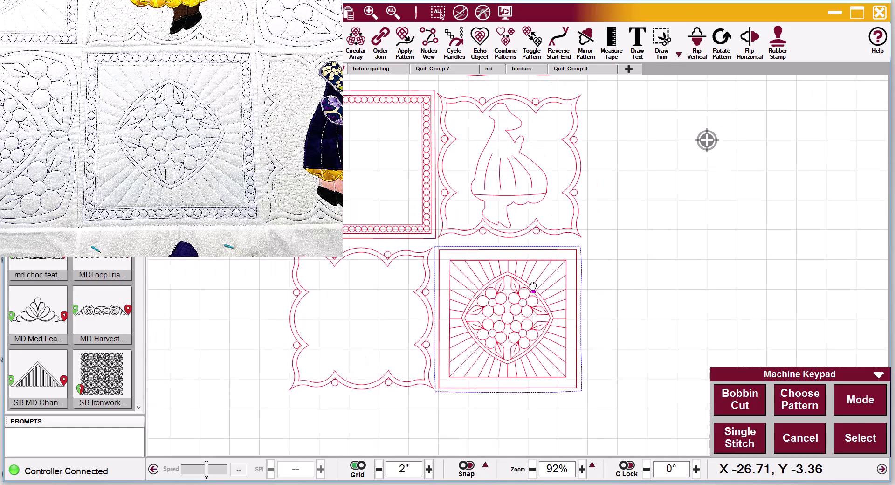
left_click_drag(670, 274, 471, 354)
left_click(532, 37)
left_click(619, 315)
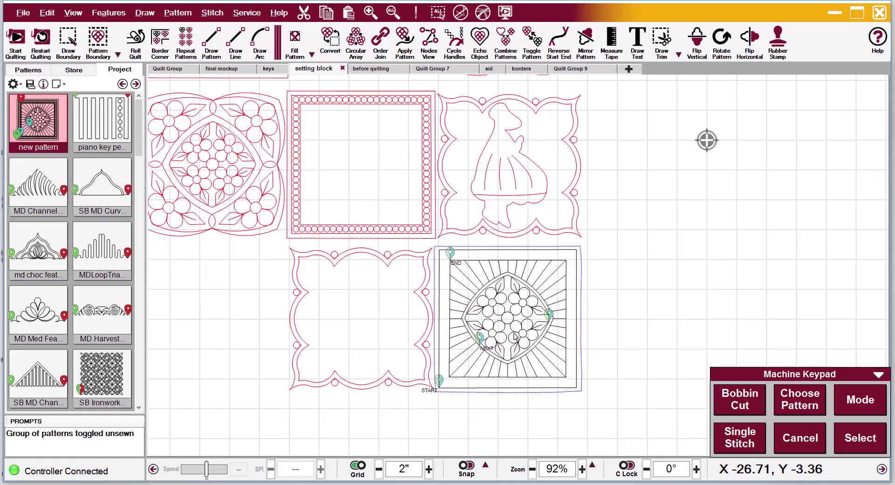
left_click_drag(504, 396, 517, 372)
scroll(516, 368, "down", 2)
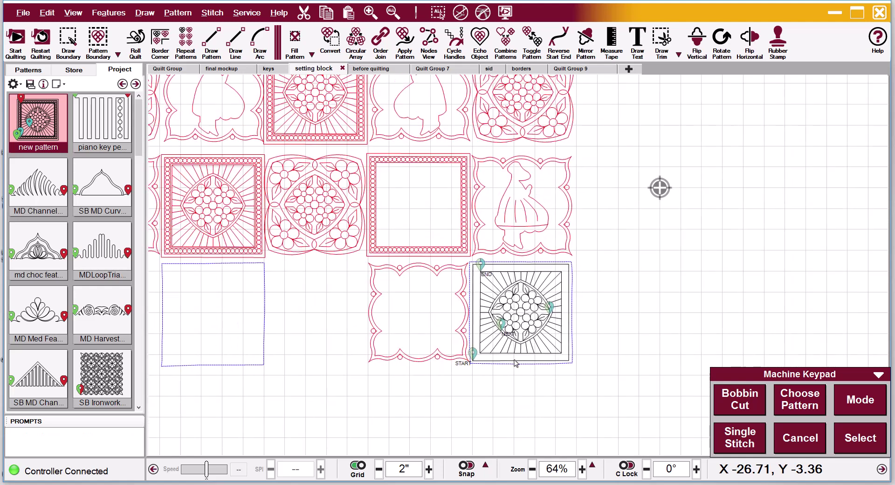
left_click(437, 164)
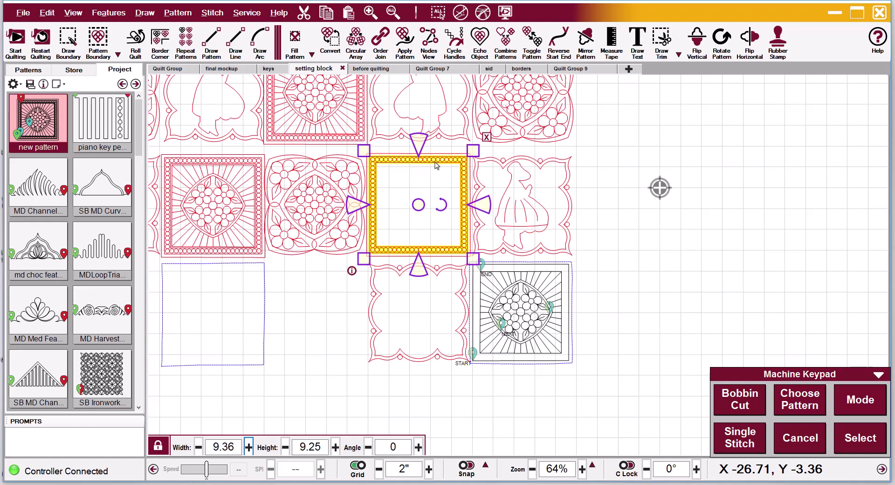
left_click(628, 291)
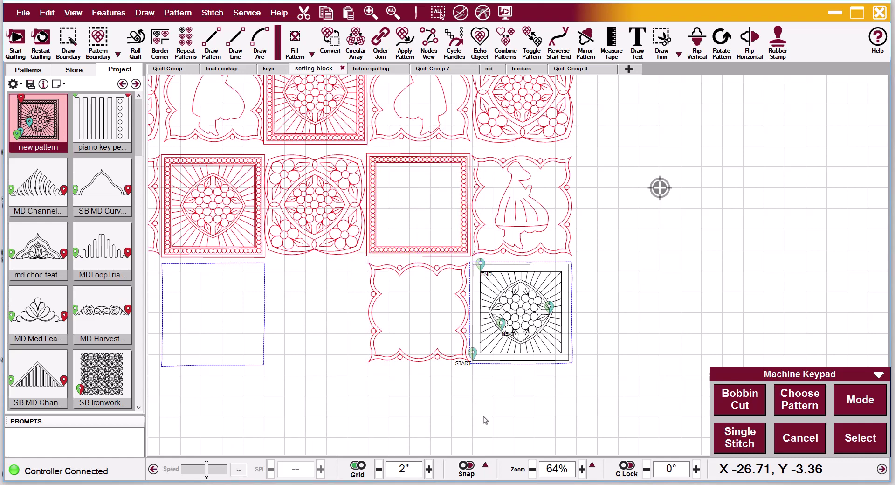
Move the unsewn sunburst floral patterns out of their boundary into the empty area beside the layout.
left_click_drag(485, 420, 582, 391)
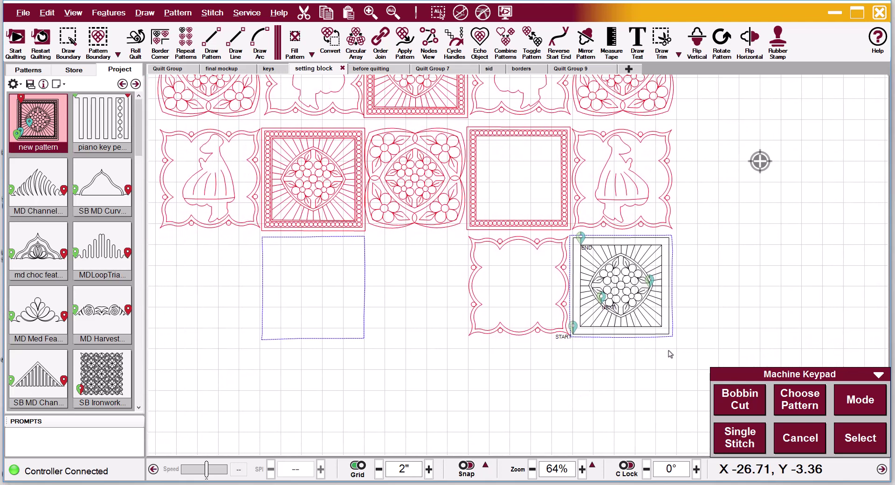
left_click_drag(726, 255, 625, 324)
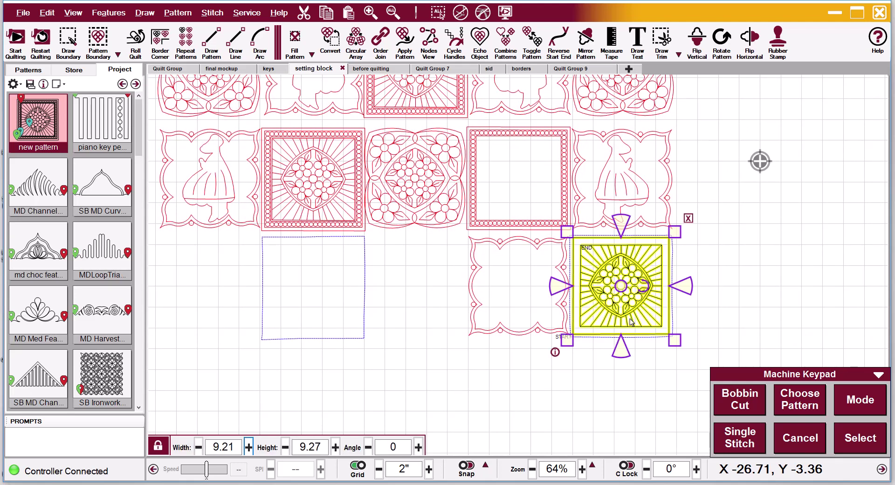
left_click_drag(621, 286, 847, 279)
left_click(592, 401)
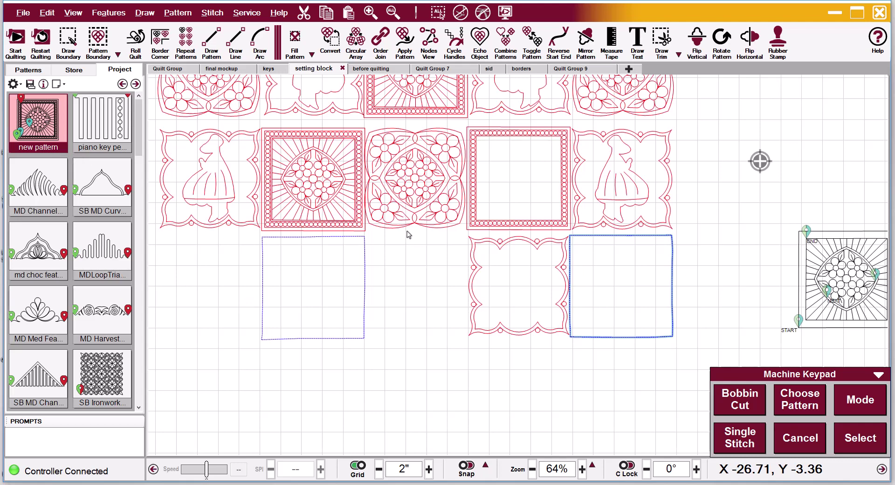
left_click(426, 188)
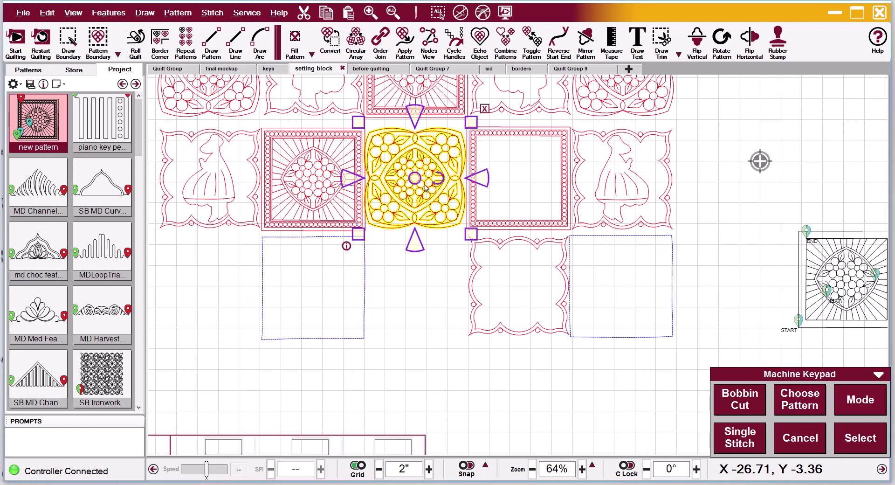
left_click(299, 227)
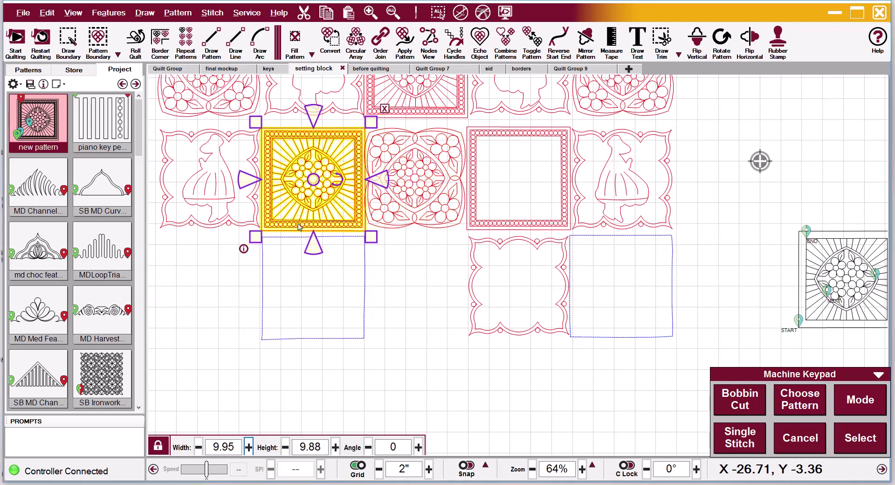
left_click(449, 390)
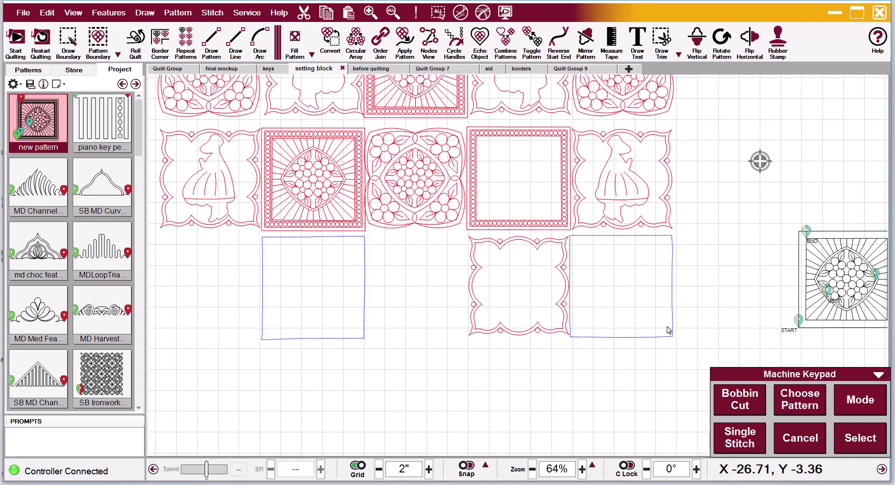
Place the new pattern inside the emptied boundary at the end of the third row with Pattern Boundary in Stretch mode.
left_click(660, 283)
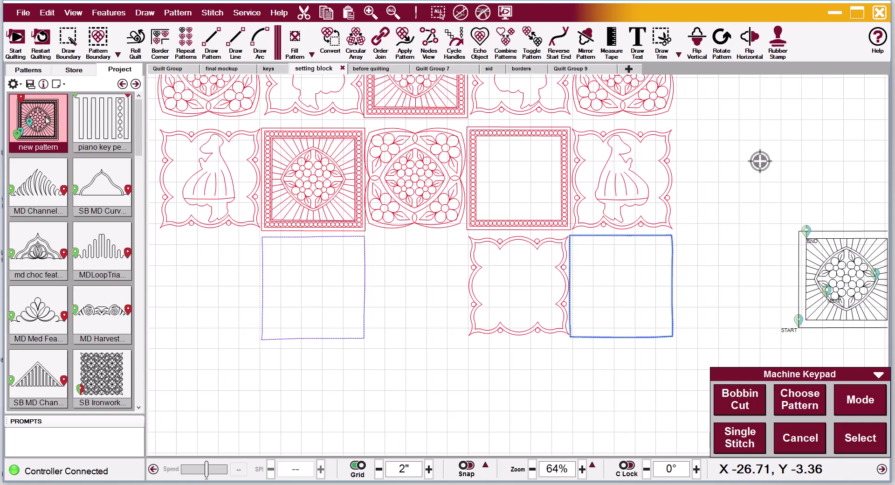
scroll(438, 299, "down", 3)
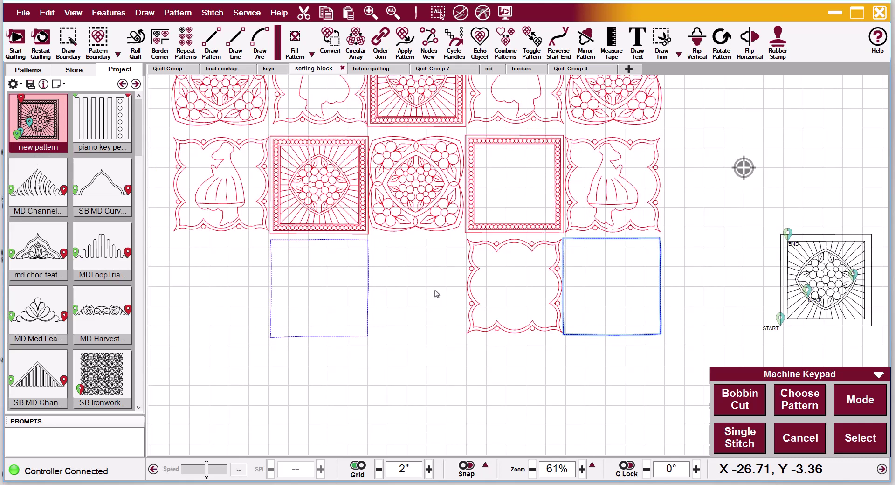
scroll(340, 300, "up", 5)
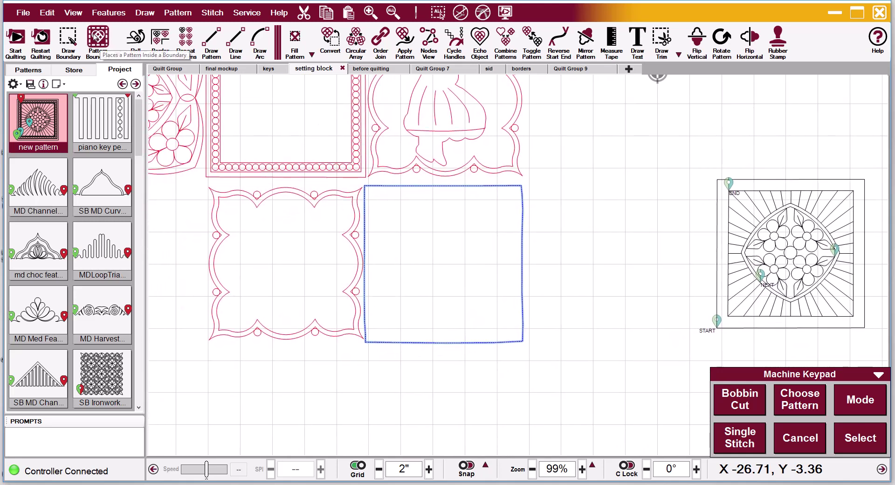
left_click(98, 40)
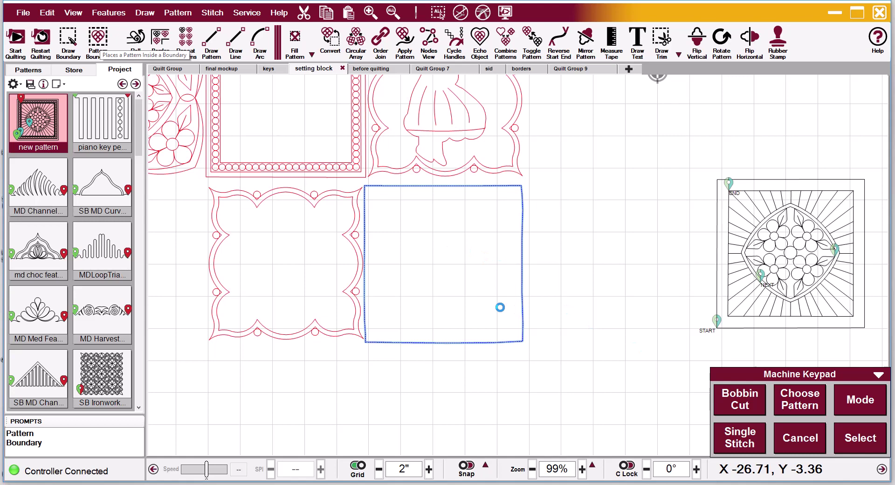
left_click(501, 304)
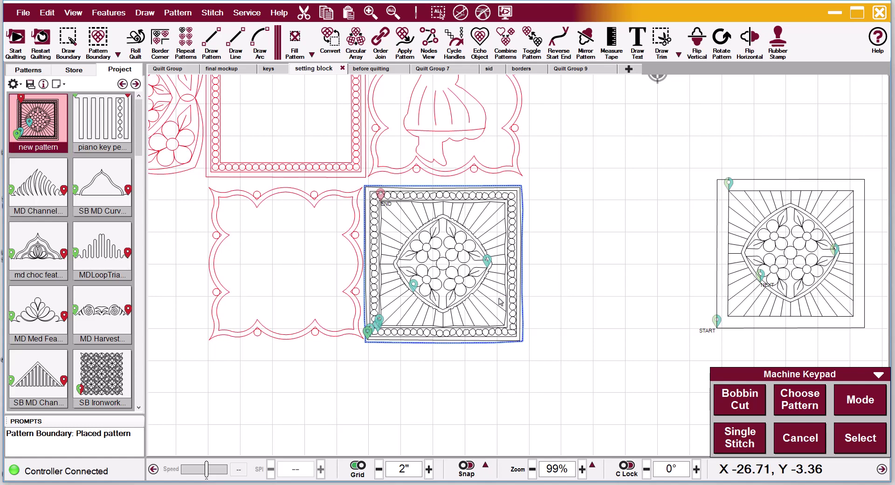
Inspect the stretched pattern's detail and delete it from the boundary.
scroll(434, 260, "up", 3)
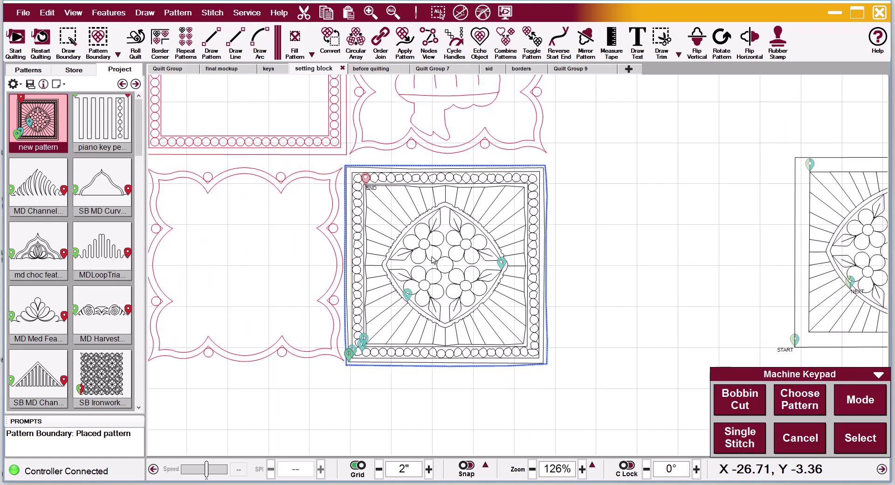
scroll(434, 260, "up", 4)
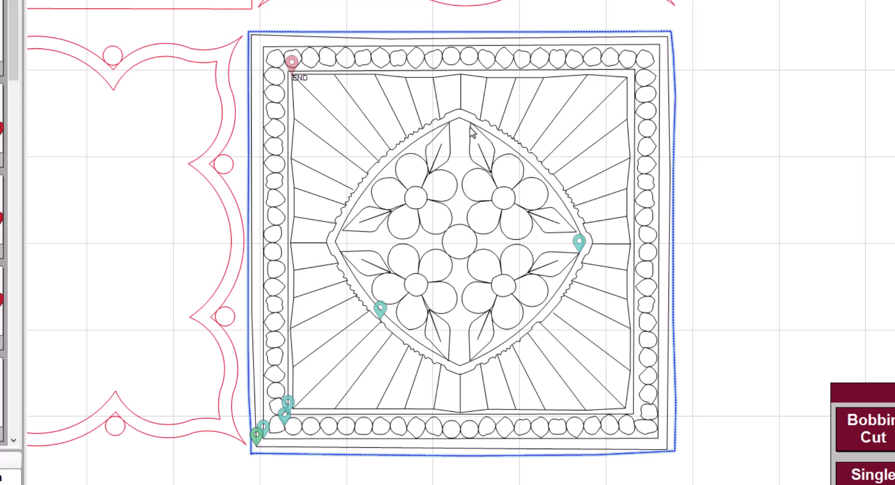
scroll(482, 195, "down", 1)
scroll(482, 195, "down", 5)
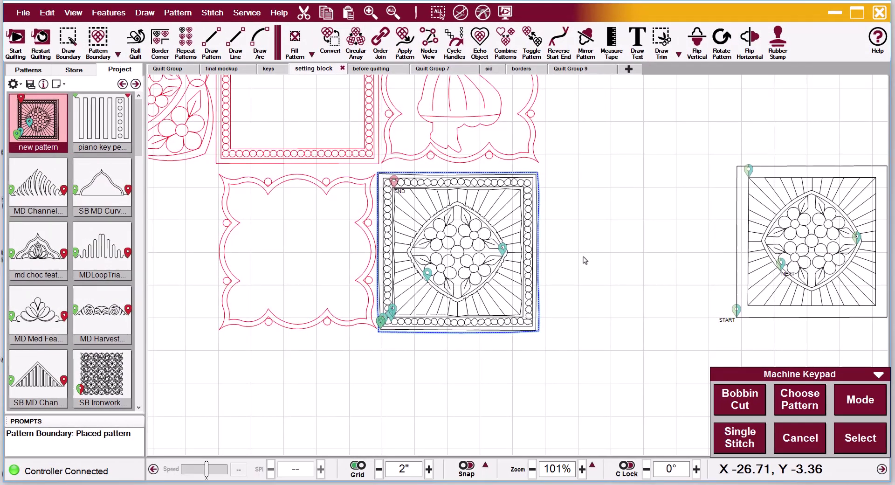
left_click_drag(584, 260, 464, 340)
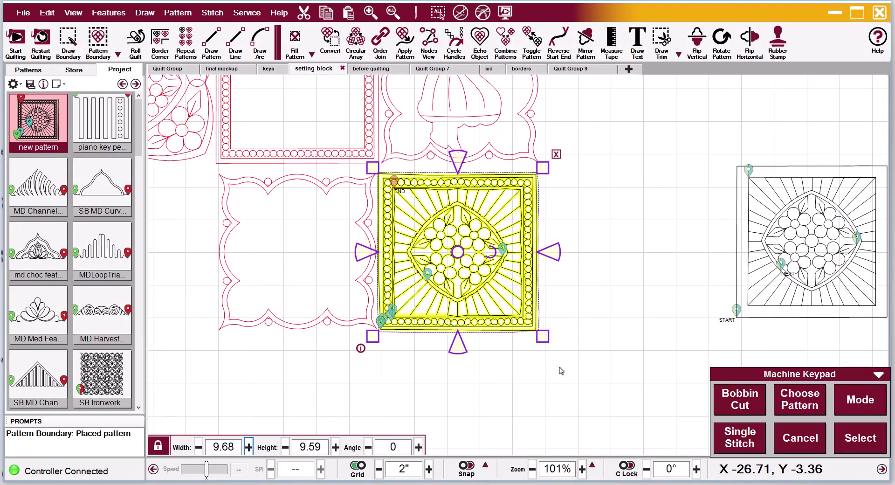
key("Delete")
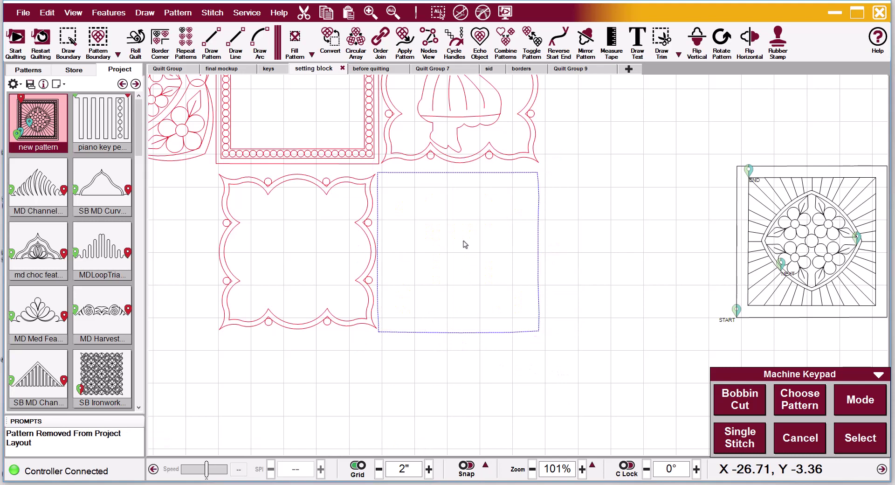
Set Pattern Boundary to Standard and place the new pattern inside the empty boundary.
scroll(465, 243, "down", 1)
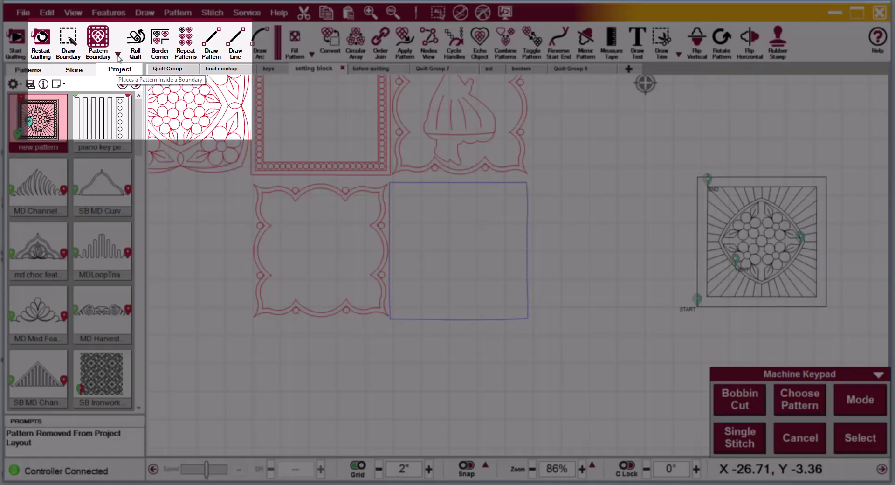
left_click(118, 55)
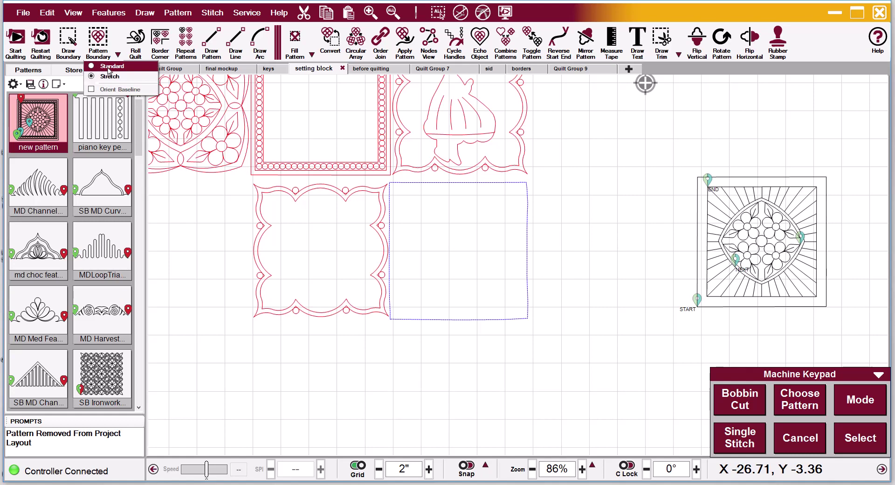
left_click(108, 68)
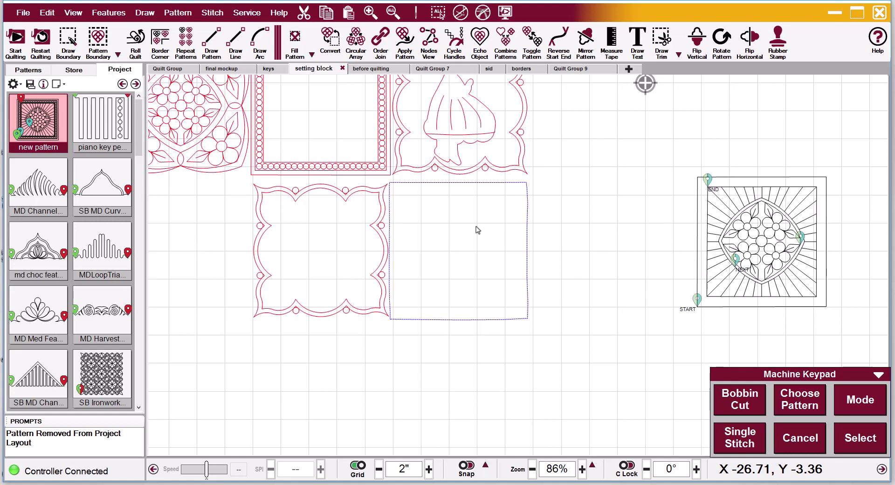
left_click(523, 251)
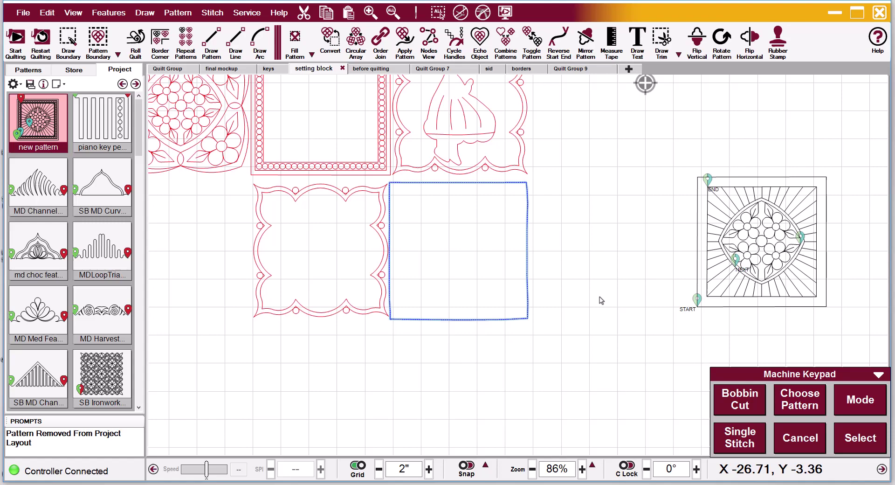
left_click(98, 38)
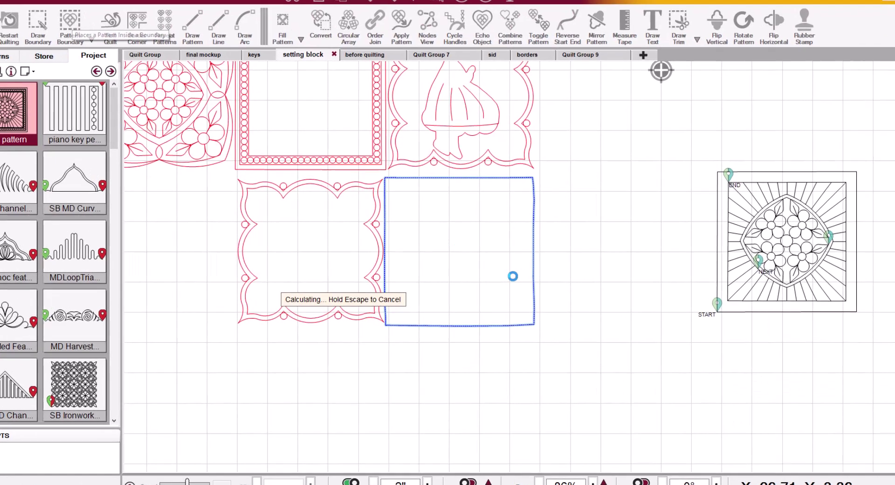
left_click(504, 270)
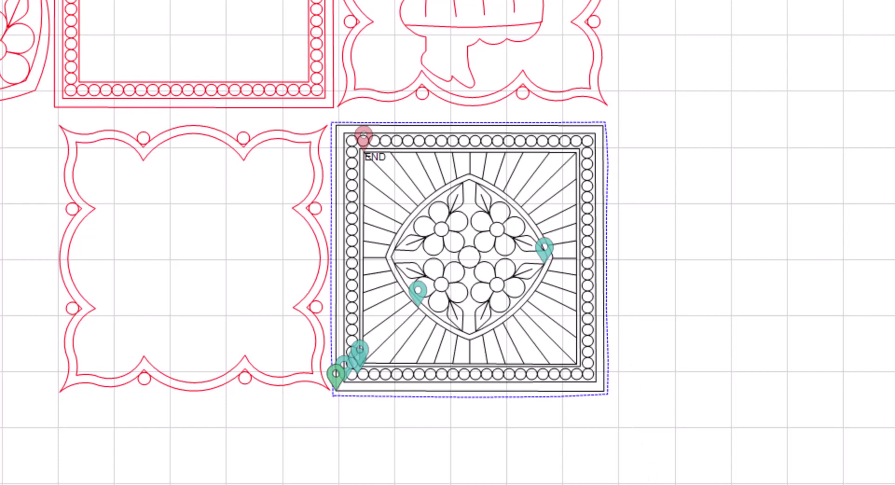
Move the newly placed pattern out of its boundary to the space between the boundary and the spare block pattern.
left_click(536, 344)
left_click_drag(474, 260, 791, 258)
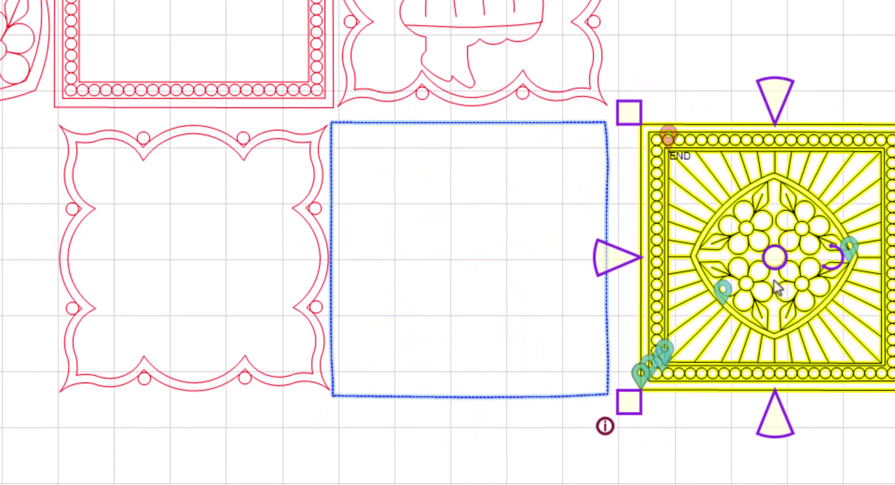
left_click(495, 215)
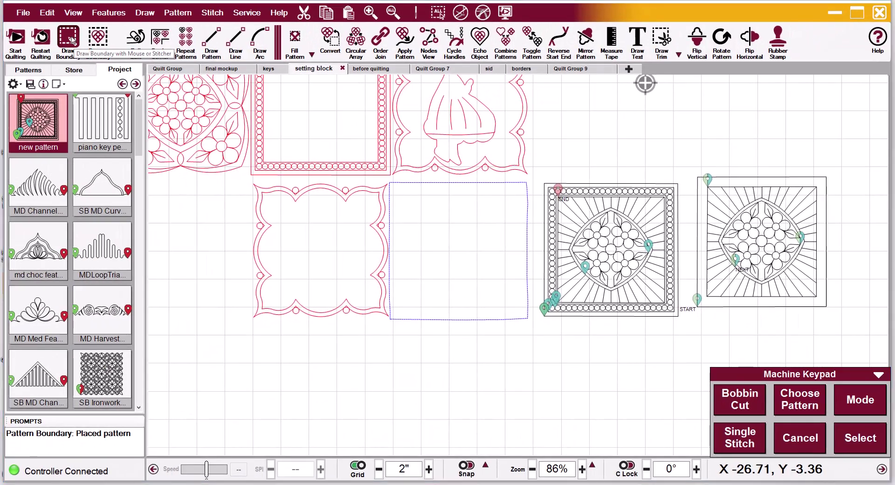
Draw a closed four-cornered boundary with straight sides over the corners of the uneven block boundary at the end of the third row.
left_click(67, 42)
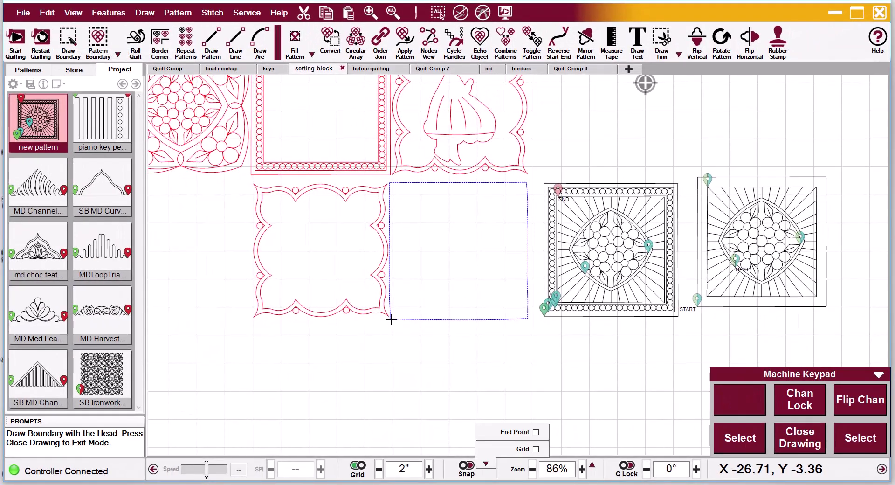
left_click(391, 319)
left_click(528, 319)
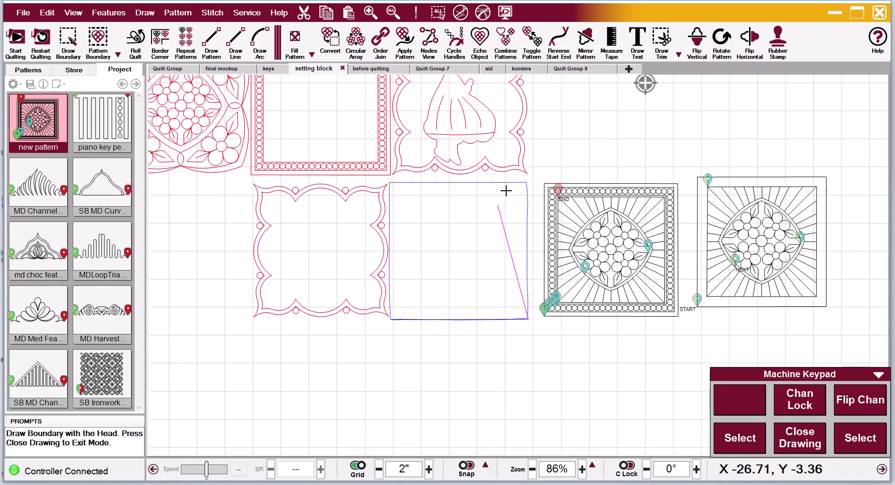
left_click(528, 182)
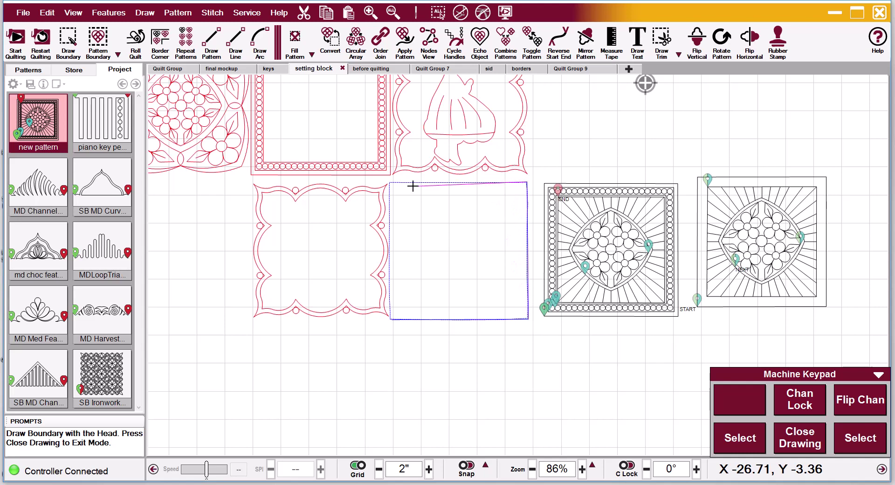
left_click(390, 182)
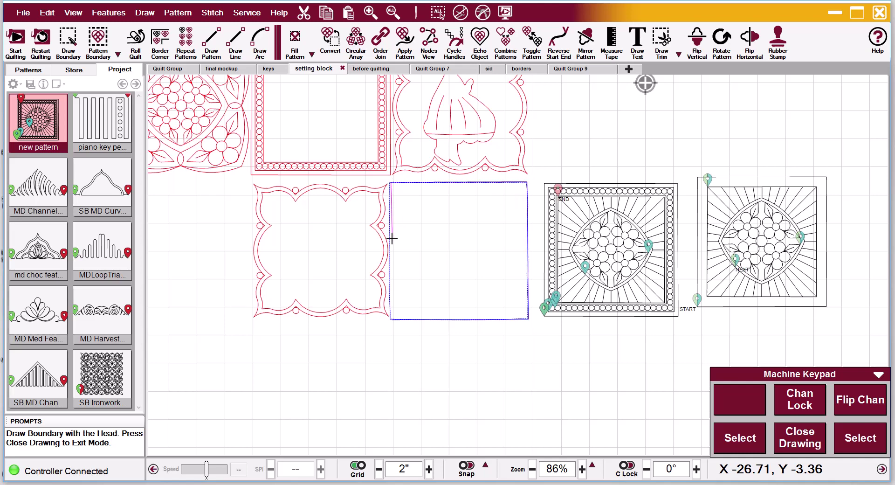
right_click(391, 239)
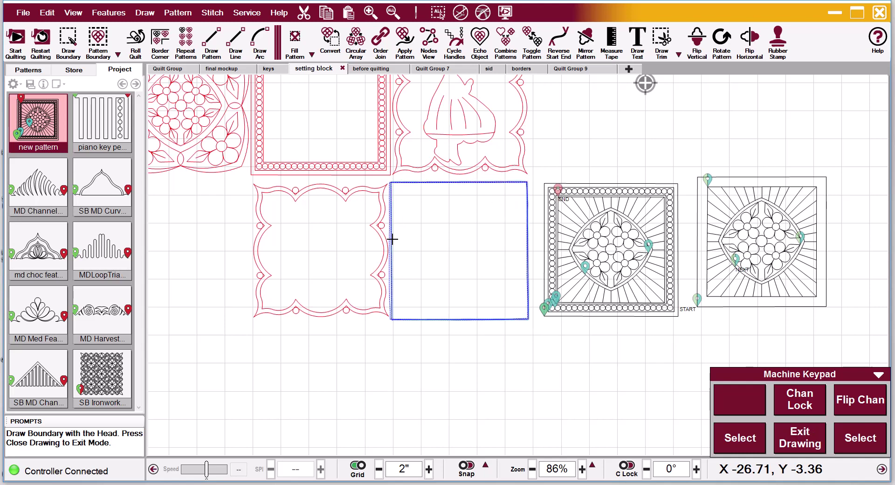
right_click(483, 356)
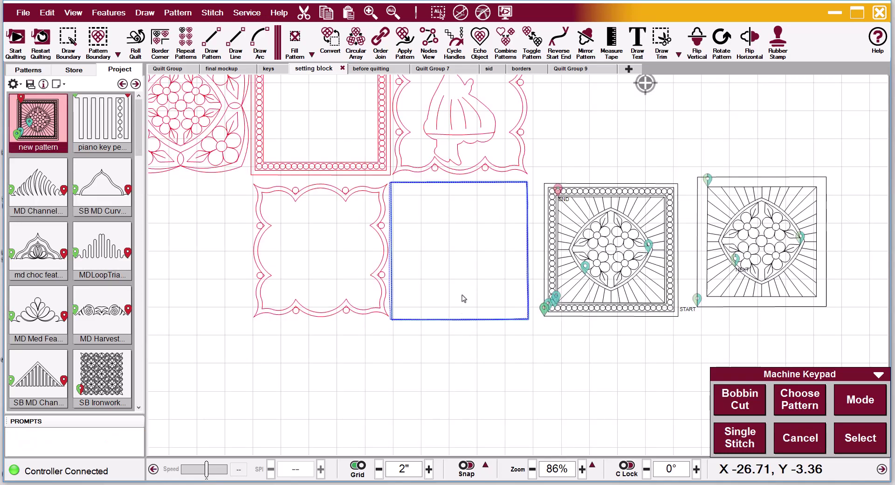
Place the new pattern inside the straight-sided boundary with Pattern Boundary in Stretch mode.
left_click(118, 55)
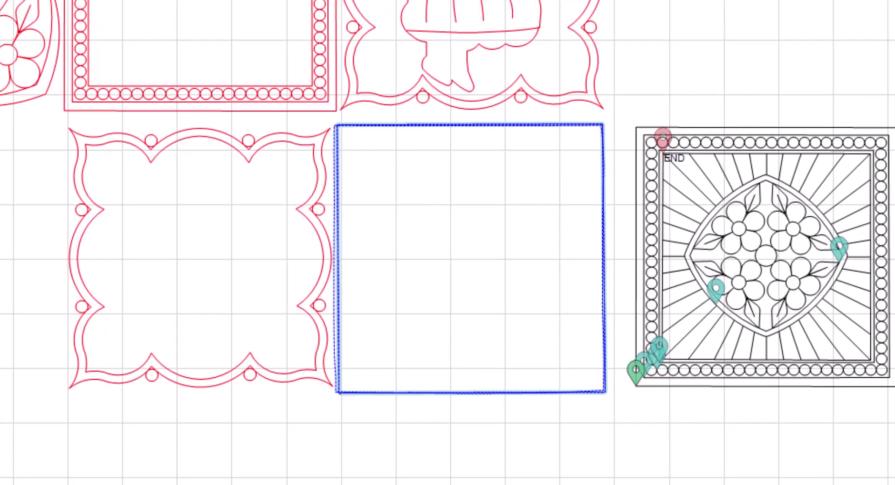
left_click(641, 373)
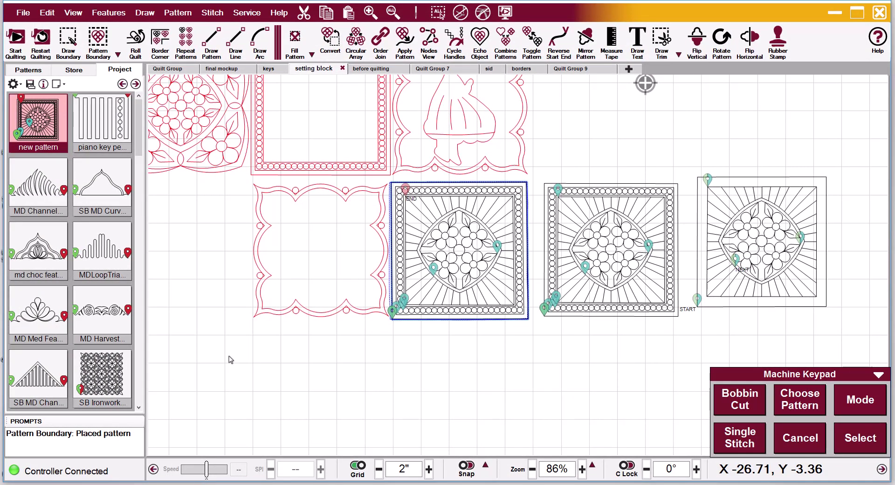
Place the SB Scallop Dot Frame pattern inside the empty boundary in the third row's second position with Pattern Boundary in Stretch mode.
left_click_drag(230, 359, 654, 360)
left_click(486, 260)
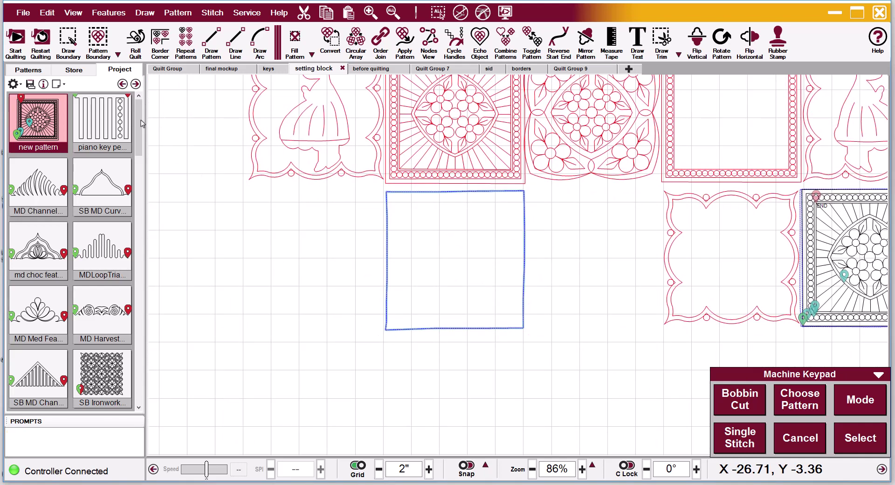
left_click_drag(140, 123, 140, 200)
scroll(70, 378, "down", 5)
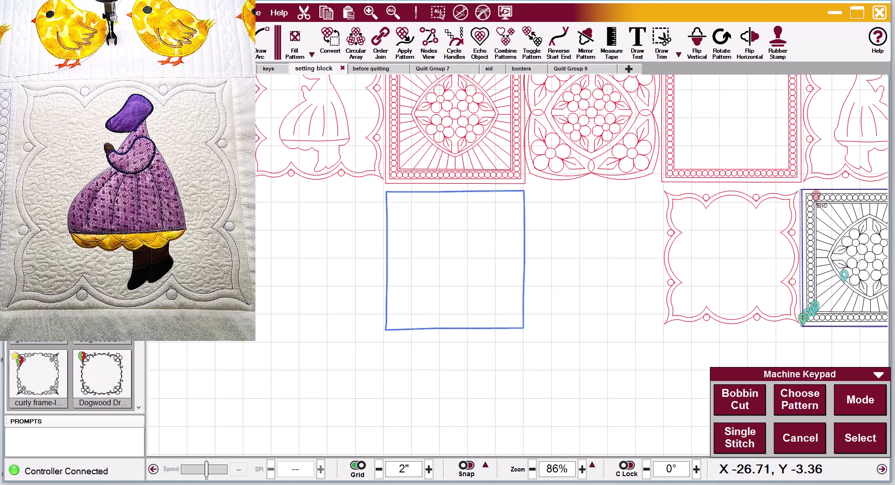
scroll(70, 378, "down", 6)
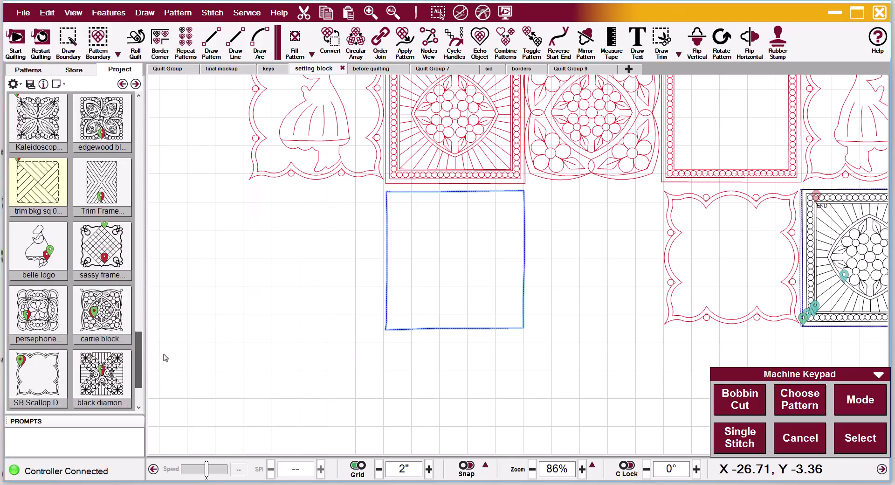
left_click(56, 362)
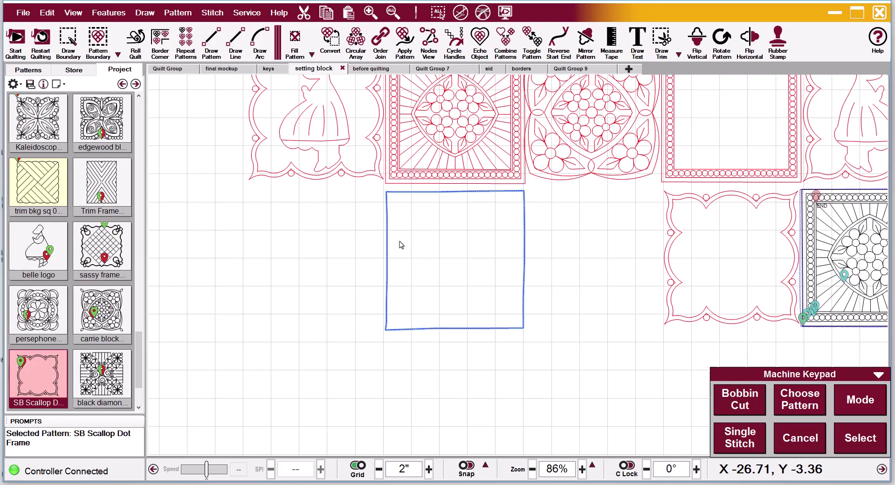
left_click(118, 54)
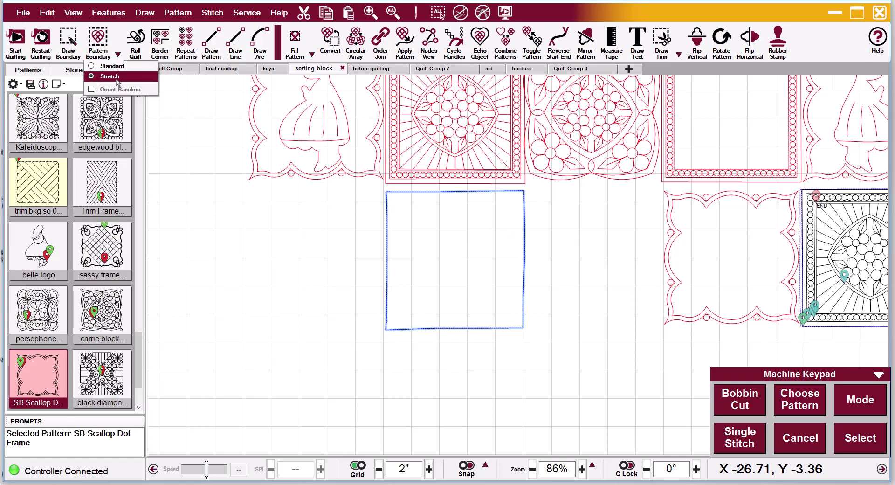
left_click(114, 76)
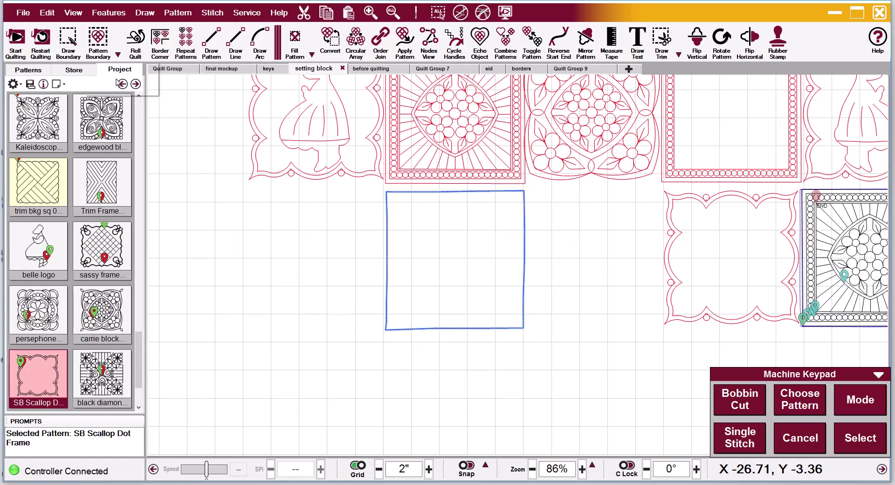
left_click(99, 45)
left_click(506, 267)
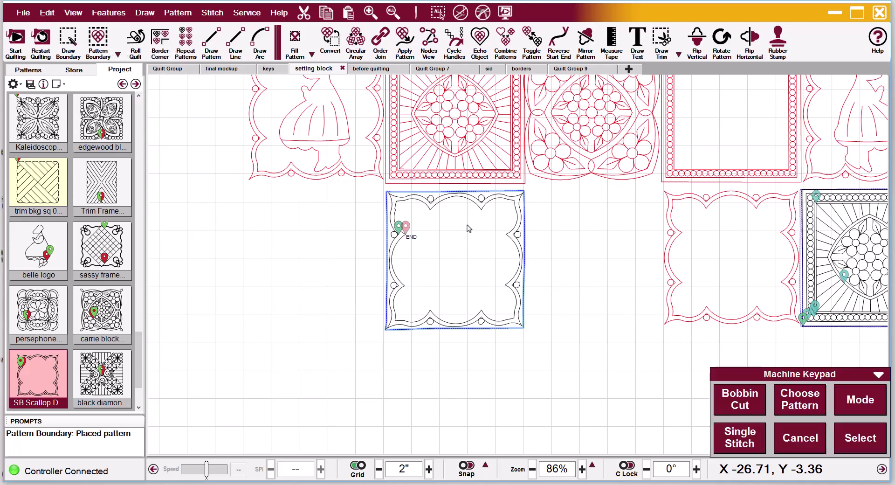
Examine the circles and curves of the stretched scallop frame up close, and compare it with the whole quilt layout.
scroll(440, 191, "up", 5)
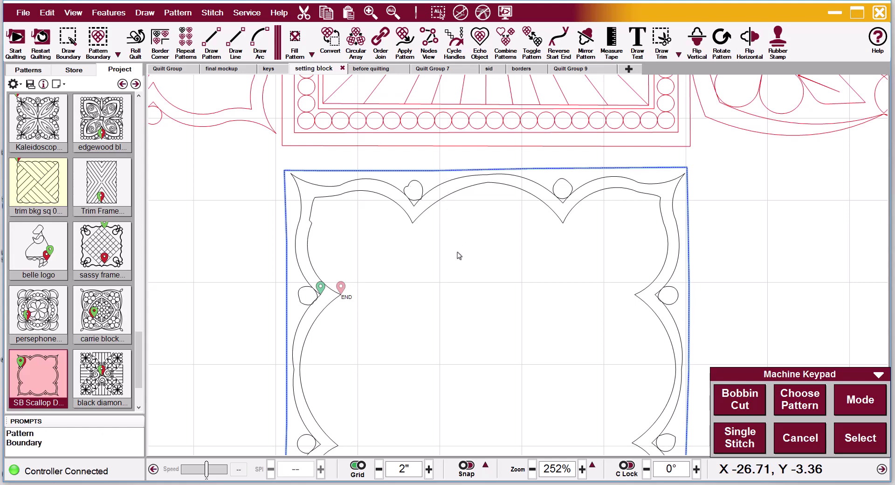
scroll(424, 233, "down", 5)
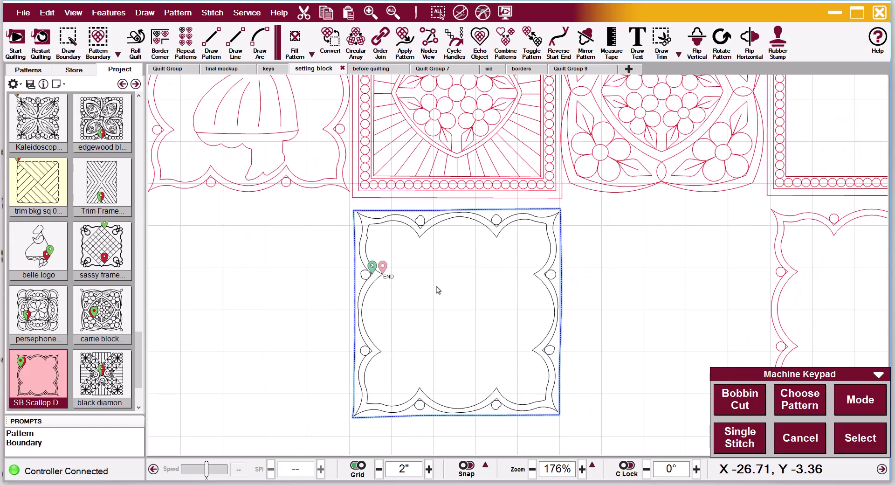
scroll(653, 331, "down", 1)
left_click_drag(624, 325, 451, 250)
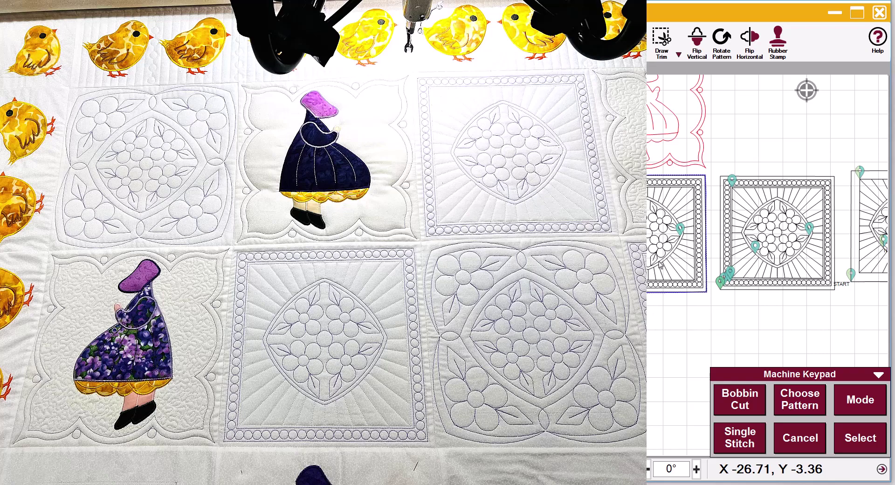
scroll(465, 344, "down", 5)
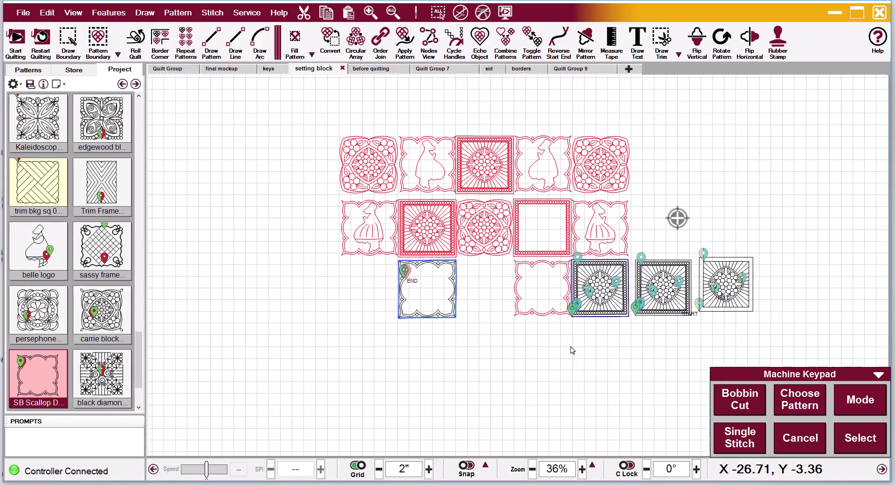